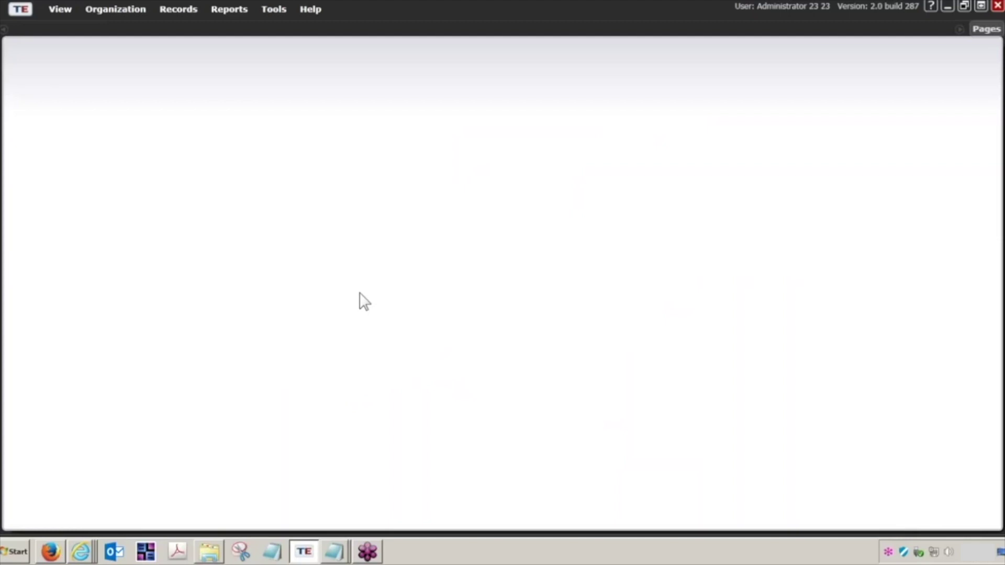
Open the student Demographics list from the Records menu.
click(183, 10)
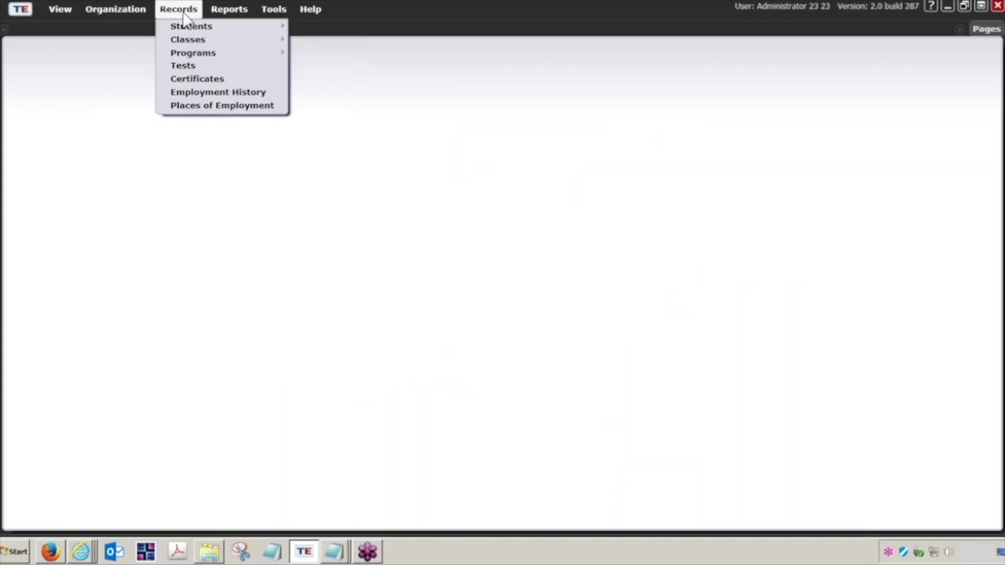
mouse_move(202, 29)
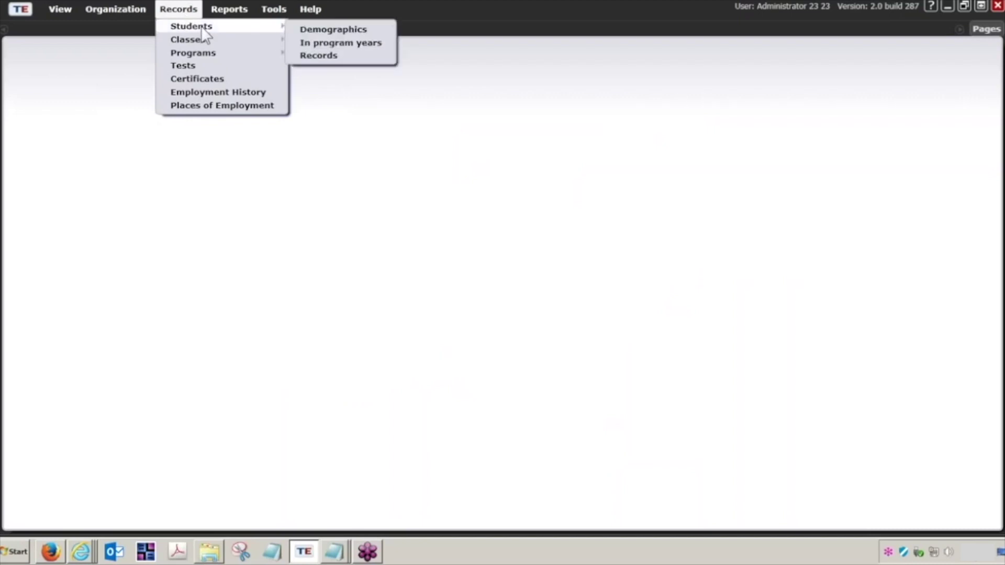
click(328, 31)
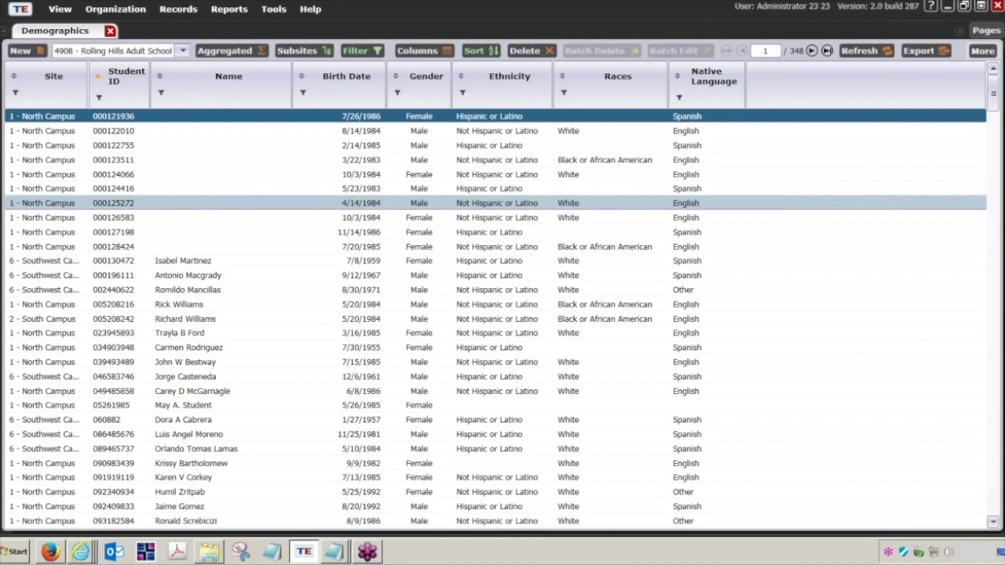
Accept the default program-year filter, then filter Student ID to start with the student's ID number.
click(358, 51)
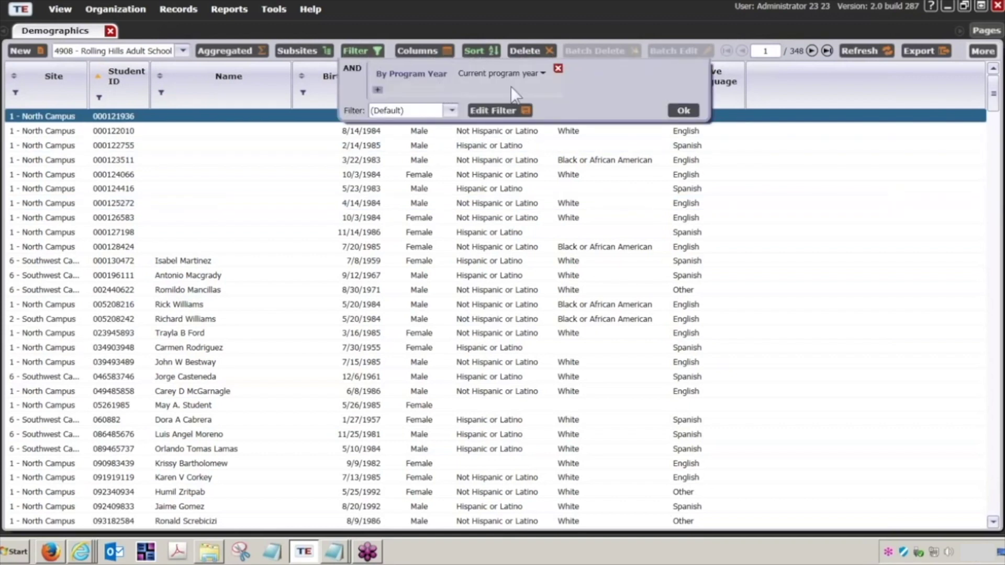
click(683, 111)
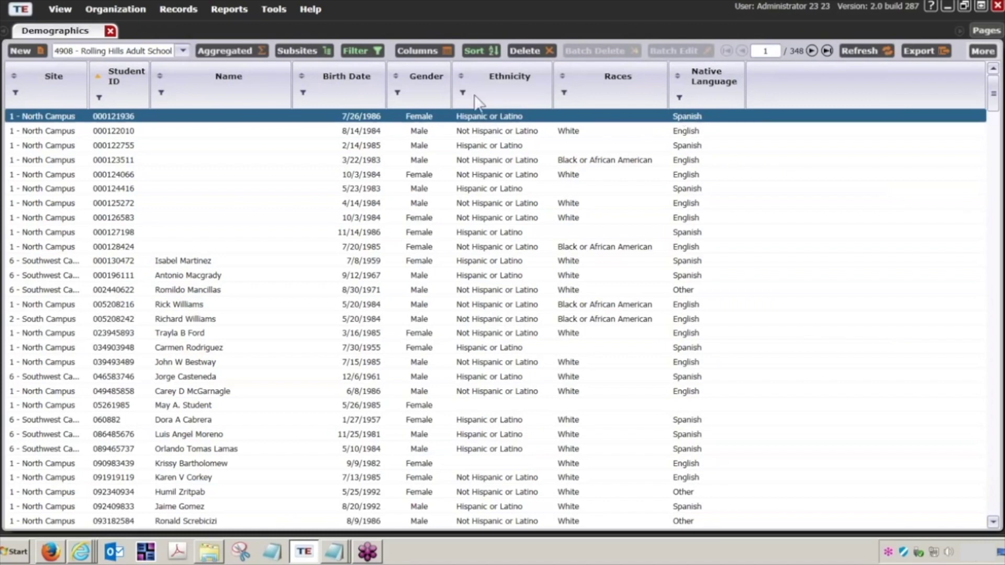
click(99, 99)
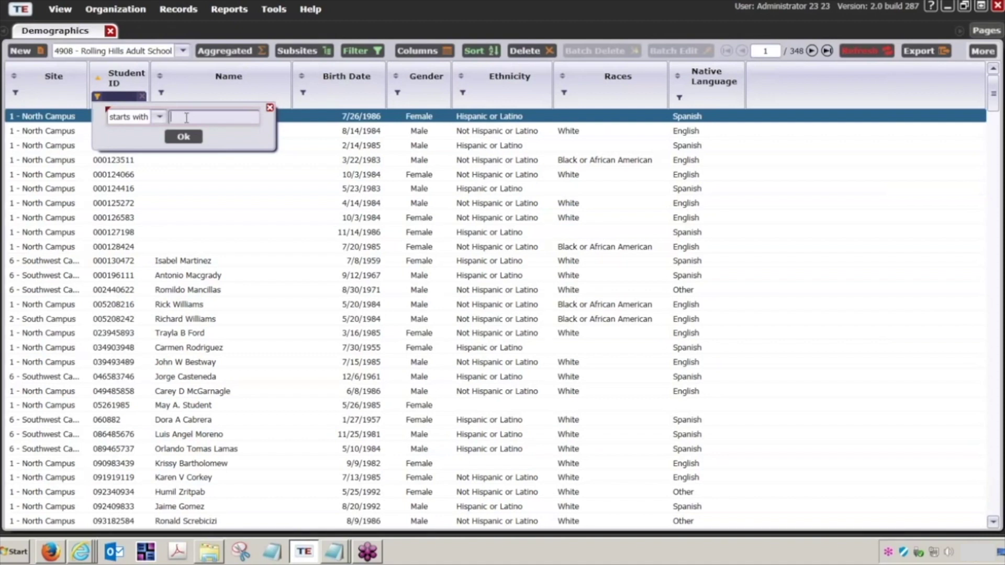
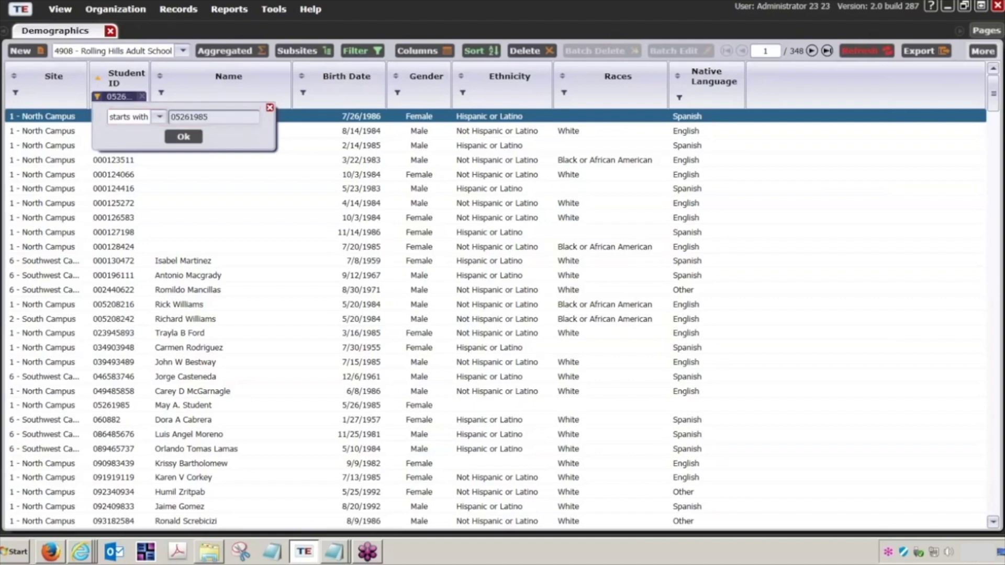
key(Return)
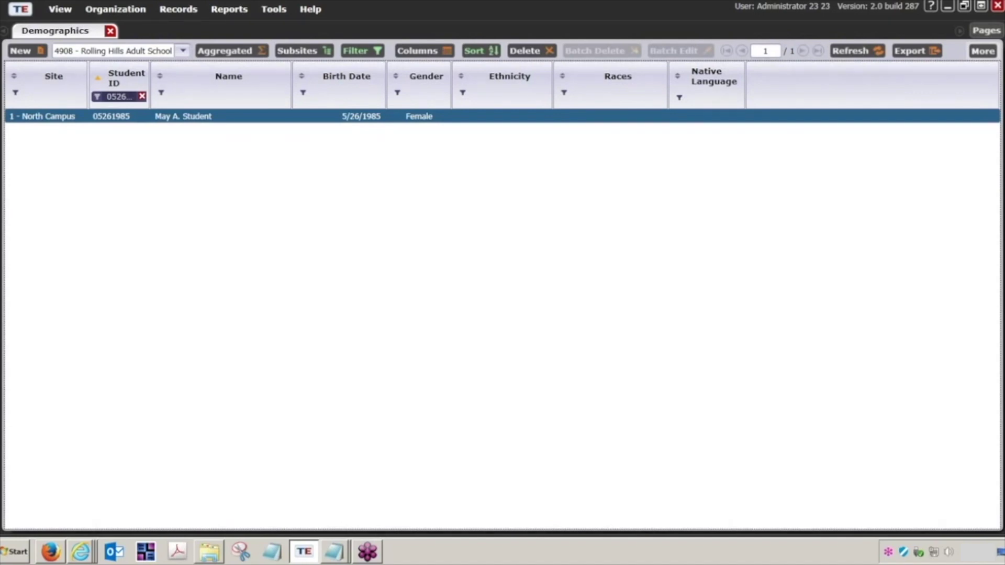
Open the matching student's record and view its empty Tests section.
double_click(183, 116)
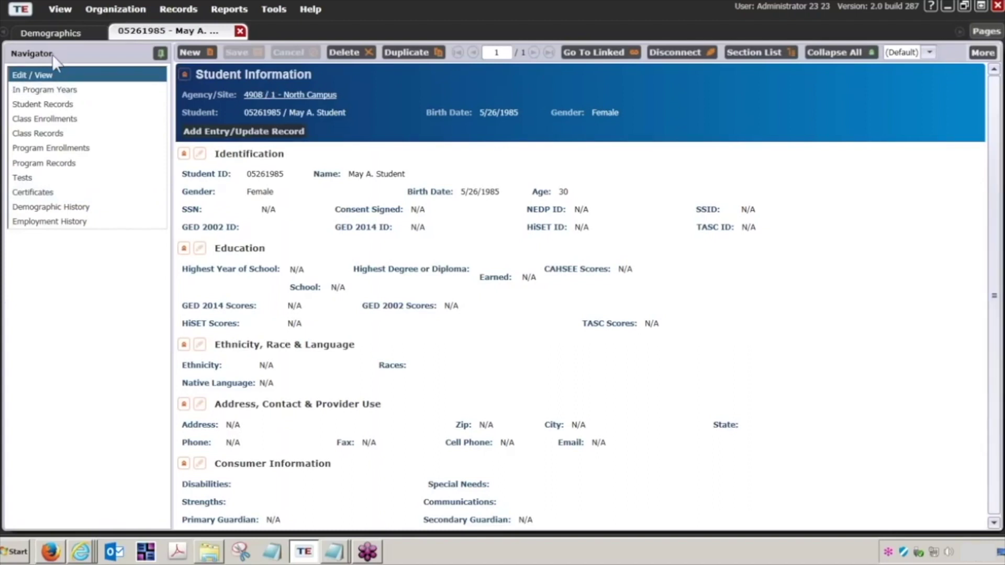
click(50, 180)
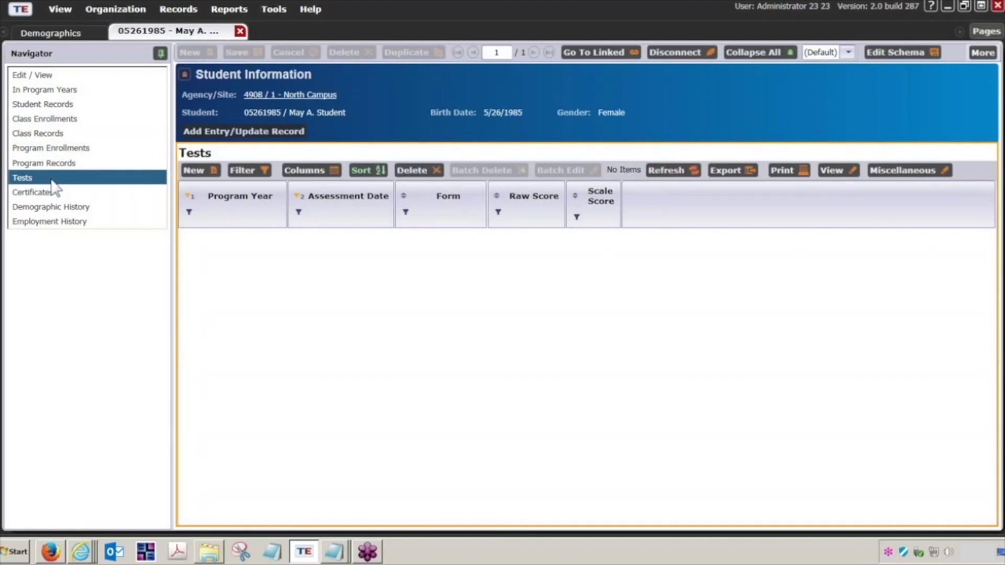
Create a new test record, collapsing all sections except Select Student in Program Year.
click(202, 180)
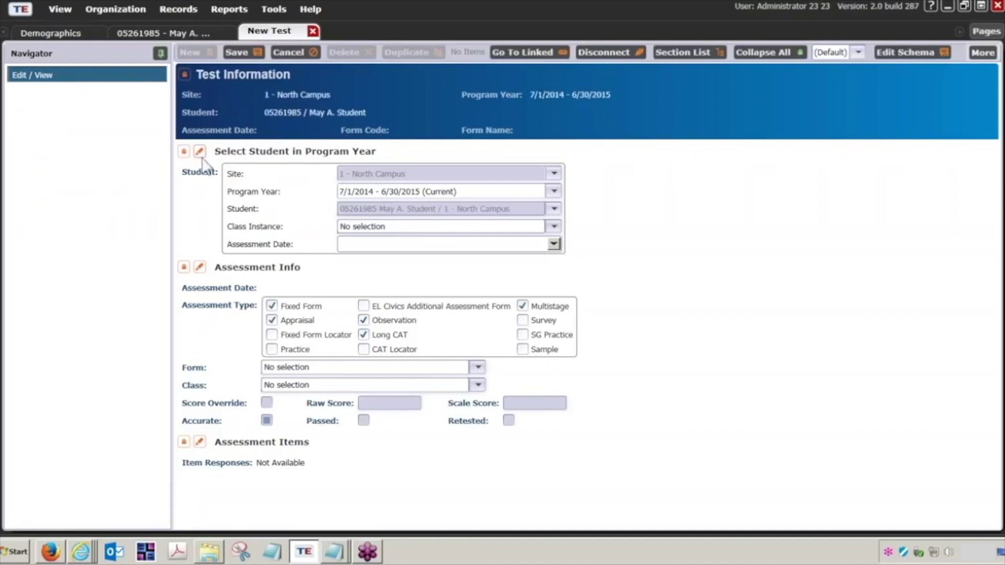
click(184, 153)
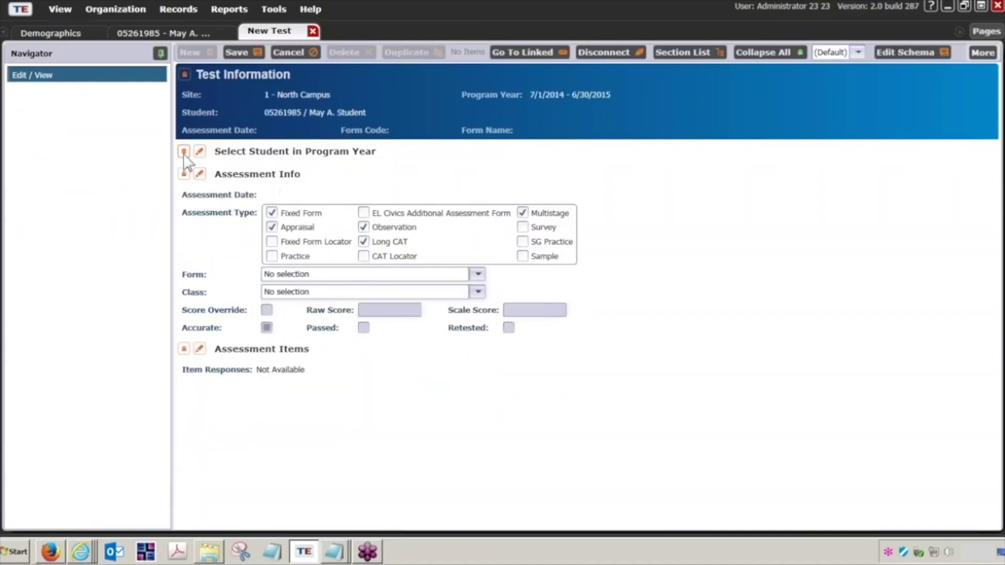
click(186, 173)
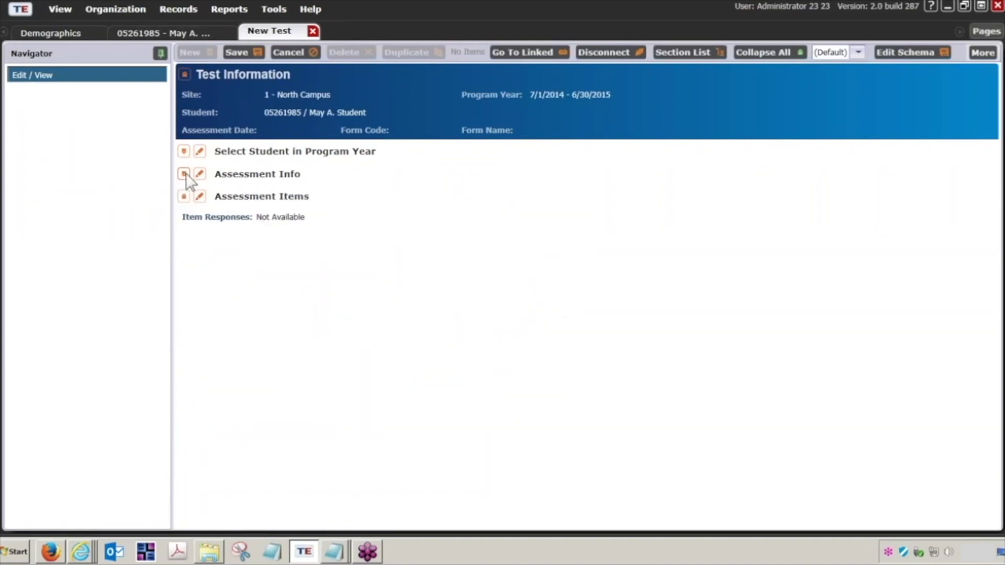
click(185, 198)
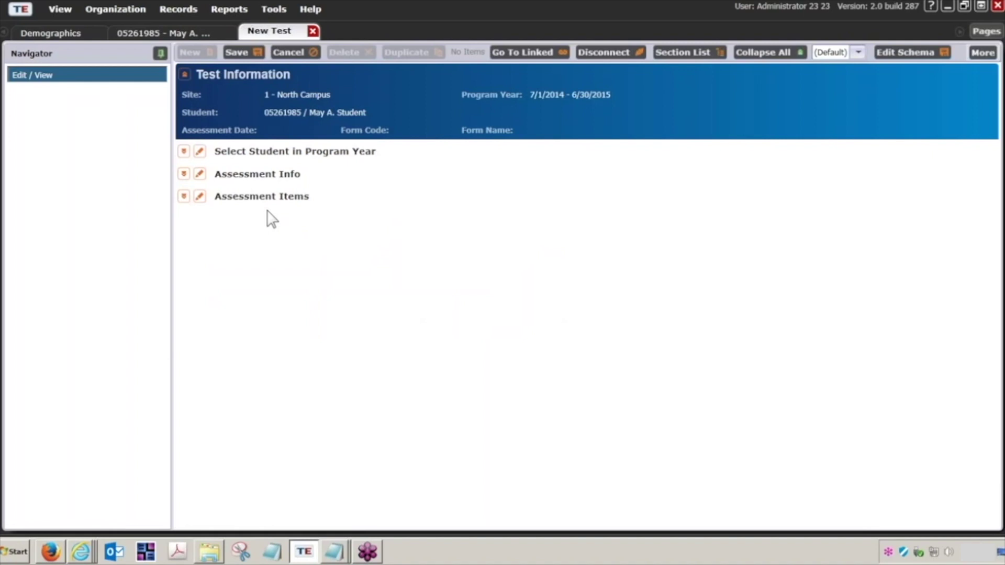
click(184, 151)
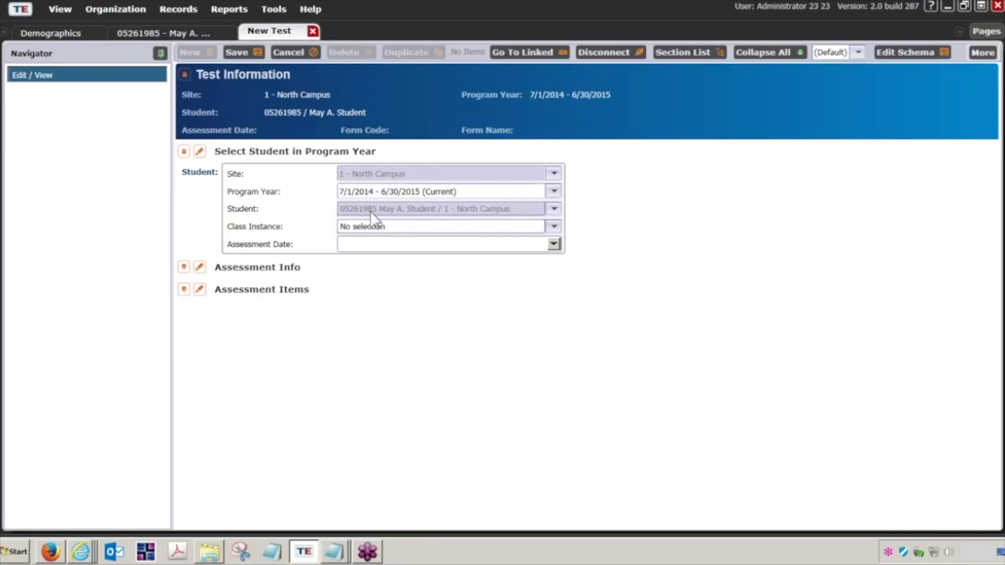
Pick 5/26/2015 as the assessment date and expand the Assessment Info section.
click(554, 245)
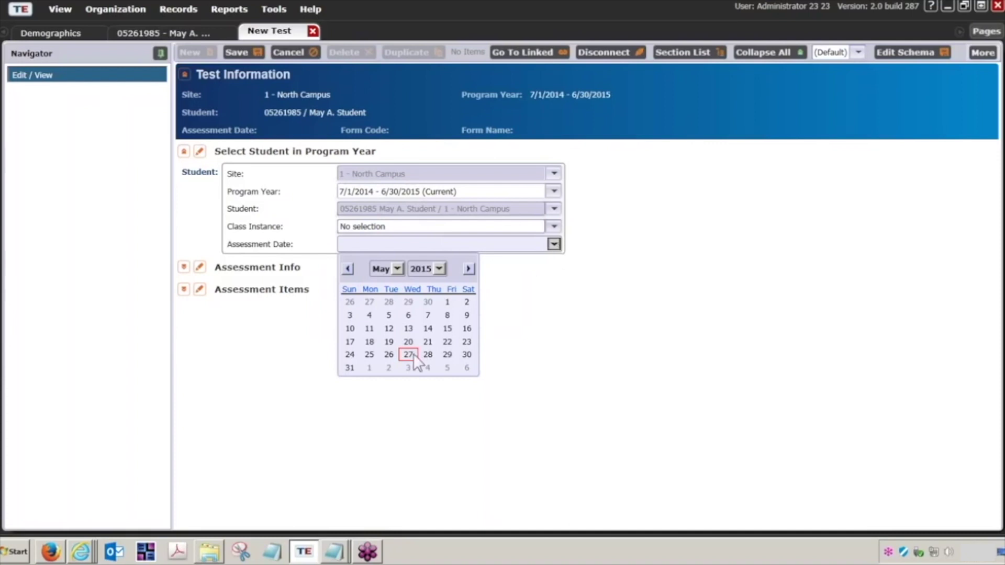
click(388, 354)
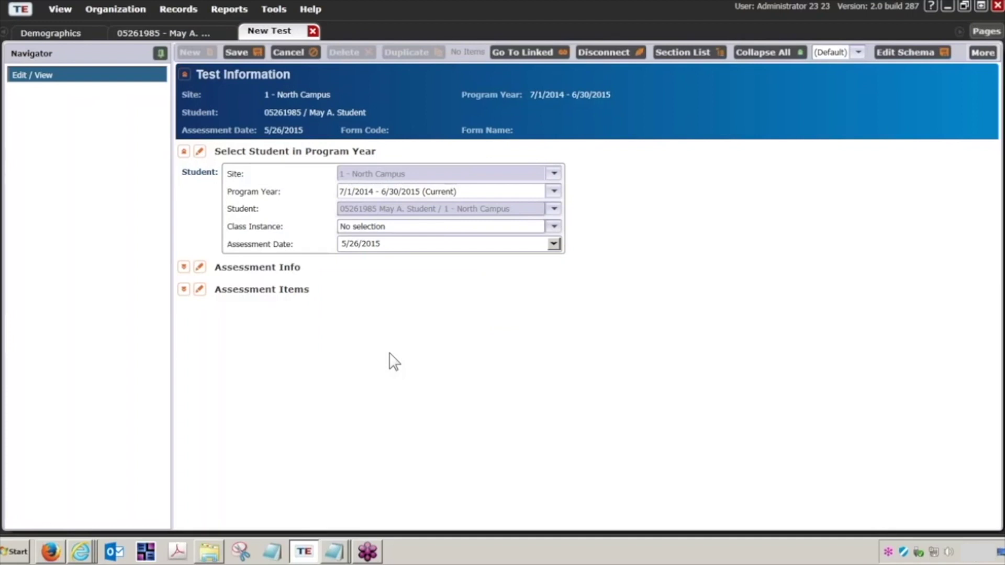
click(183, 268)
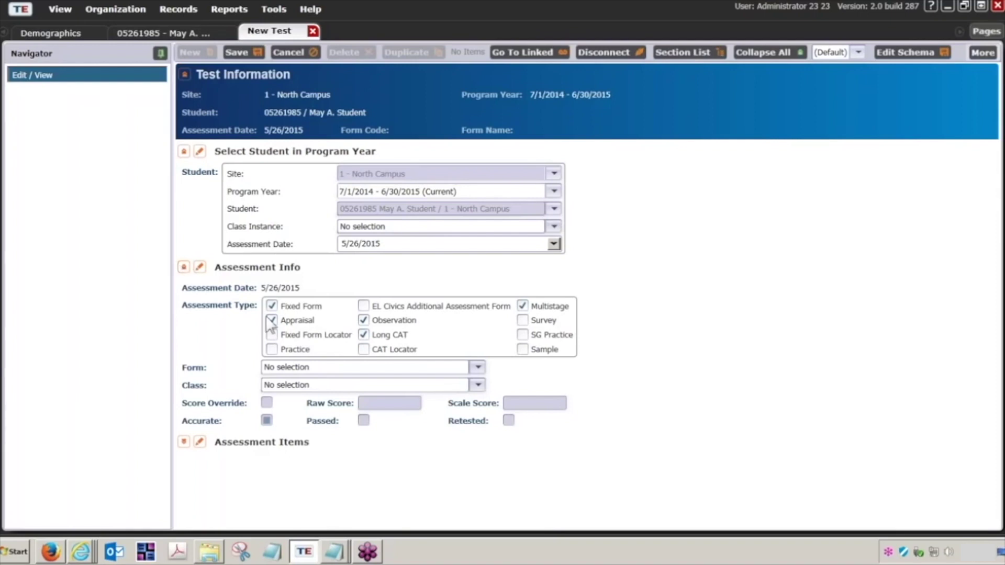
Choose form 081RX - Life and Work Reading Level A Extended and enable Score Override.
click(478, 368)
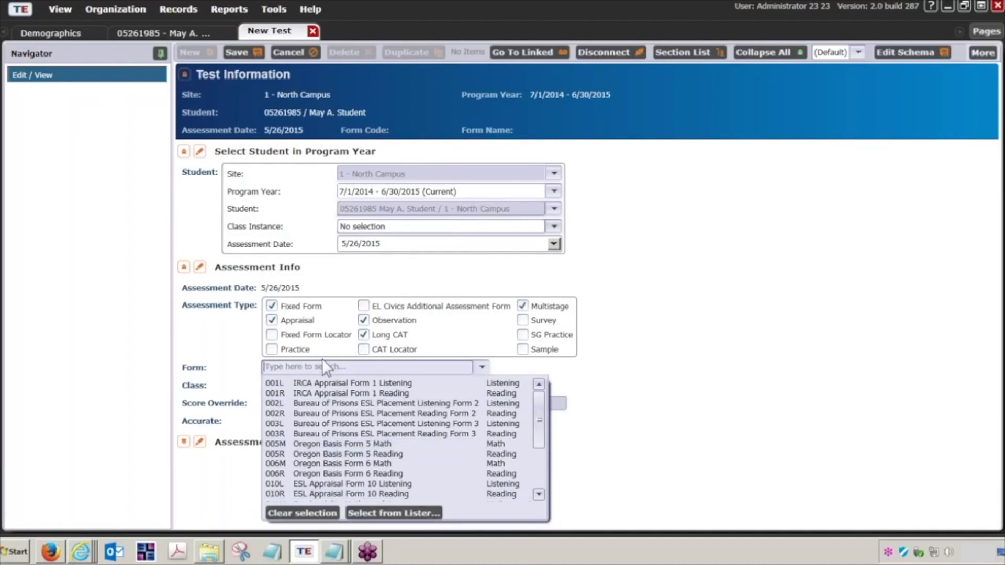
text(81)
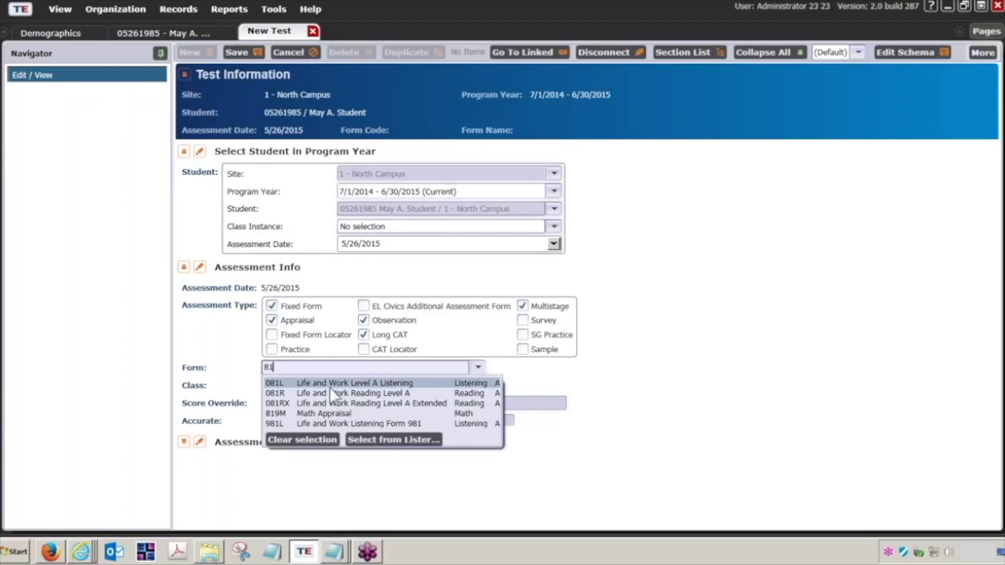
click(327, 403)
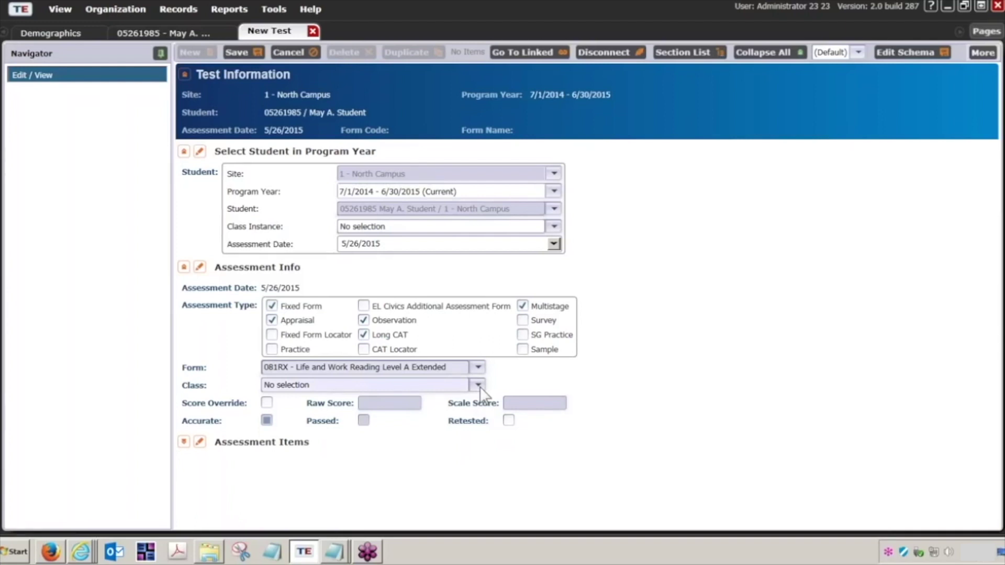
click(267, 403)
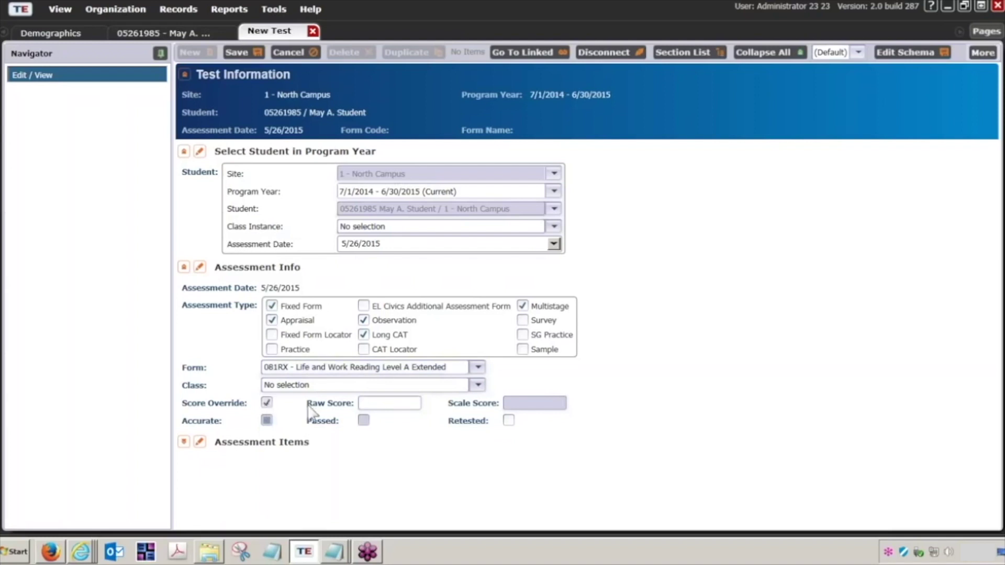
Enter raw score 16, leave Score Override off, and expand the 28-item response grid.
click(375, 404)
text(16)
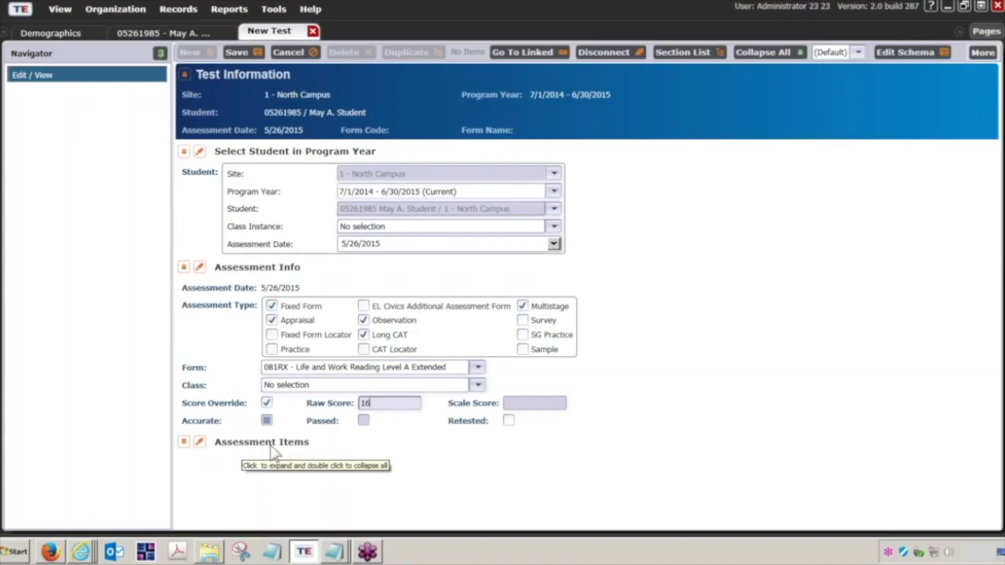
click(267, 403)
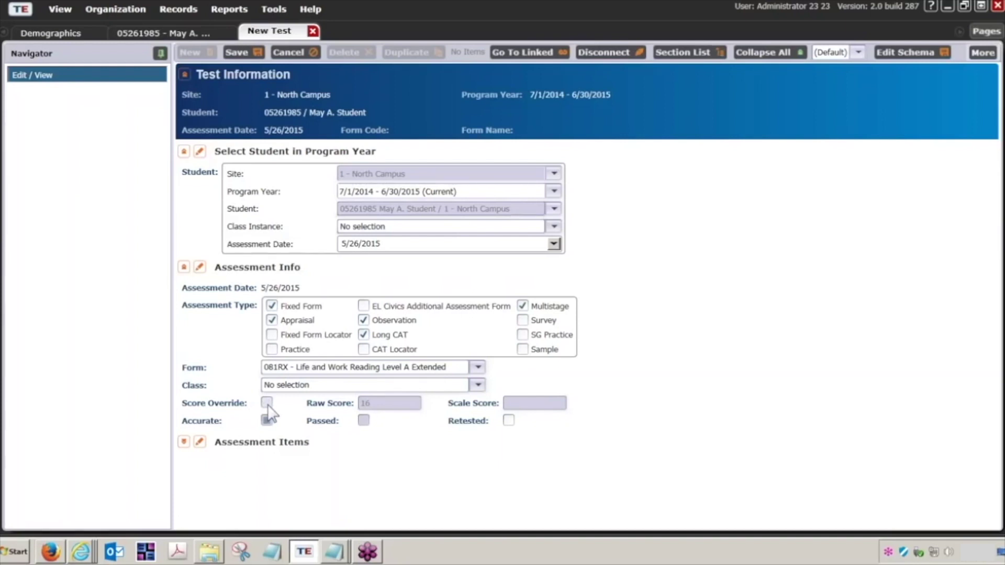
click(266, 403)
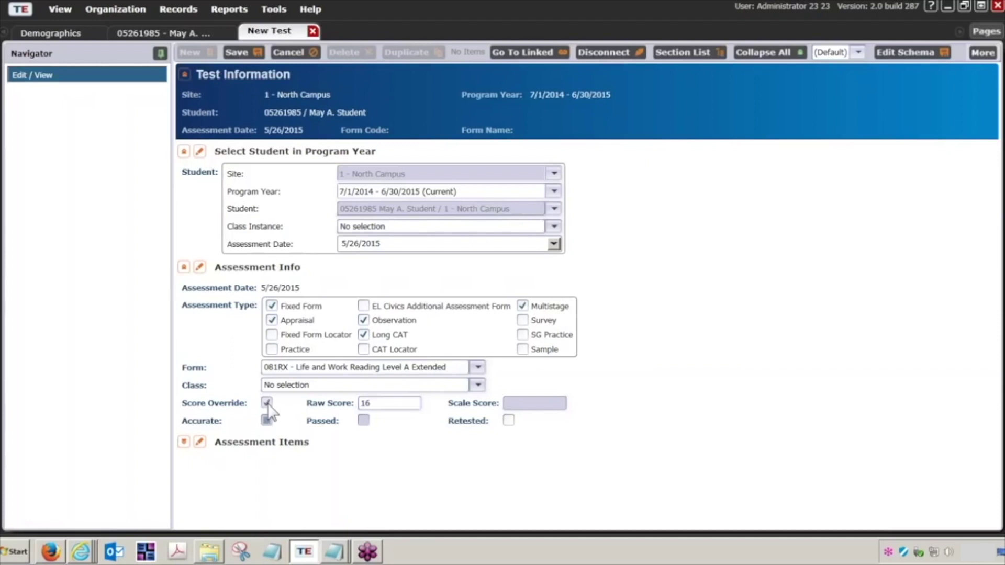
click(267, 403)
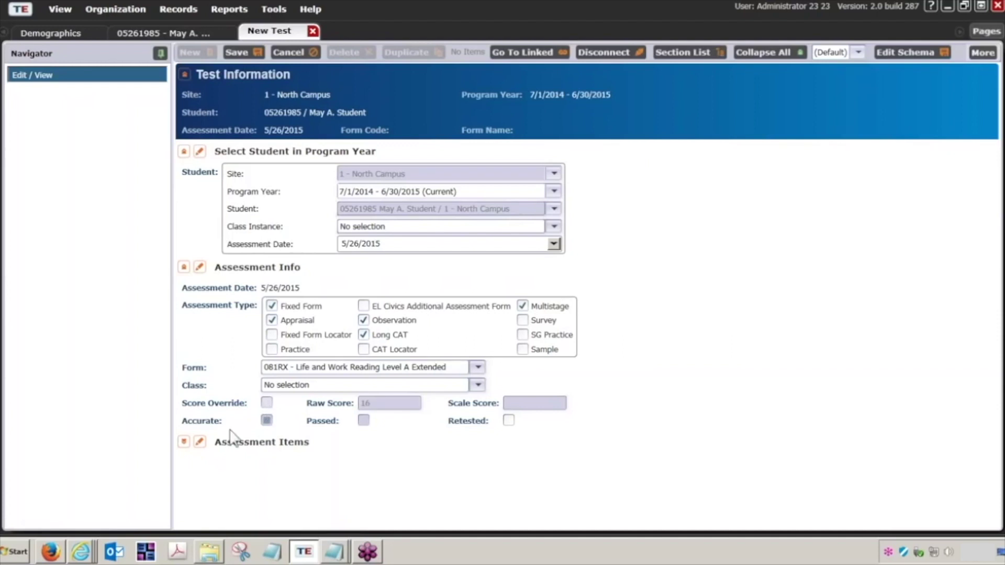
click(184, 442)
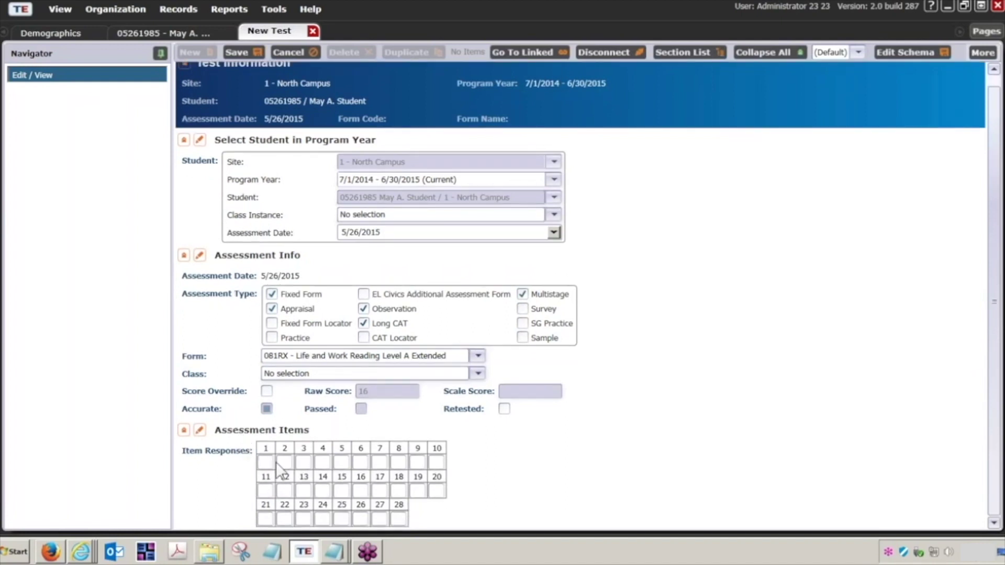
Turn Score Override on and save the test, yielding scale score 202.
click(267, 391)
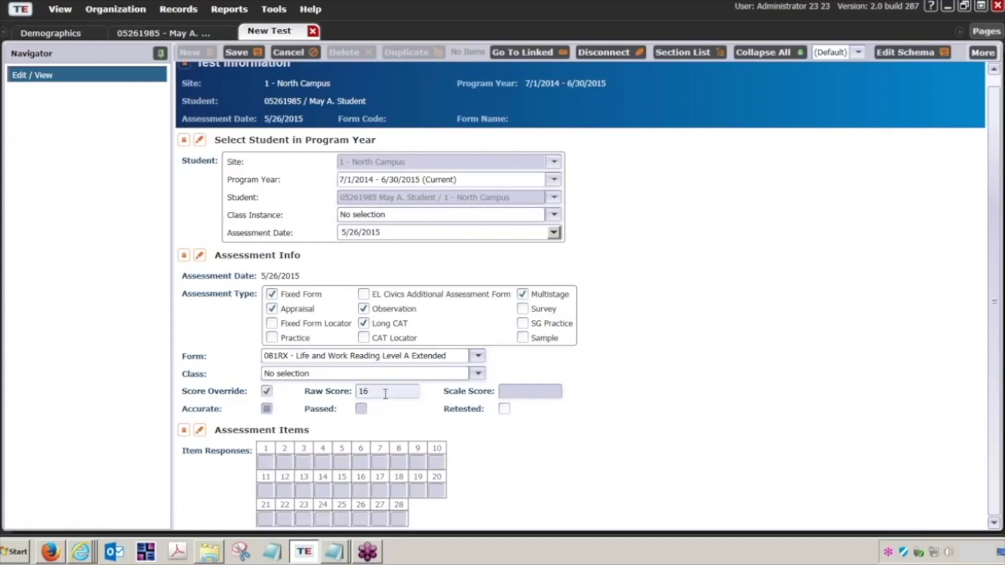
click(240, 55)
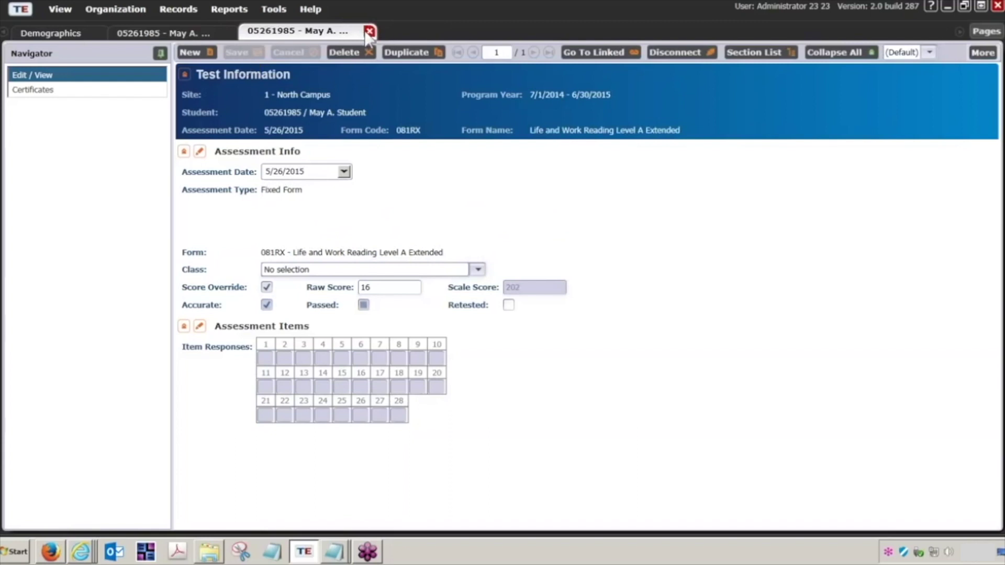
Close the saved test and refresh the Tests list to show the 081RX scores.
click(371, 32)
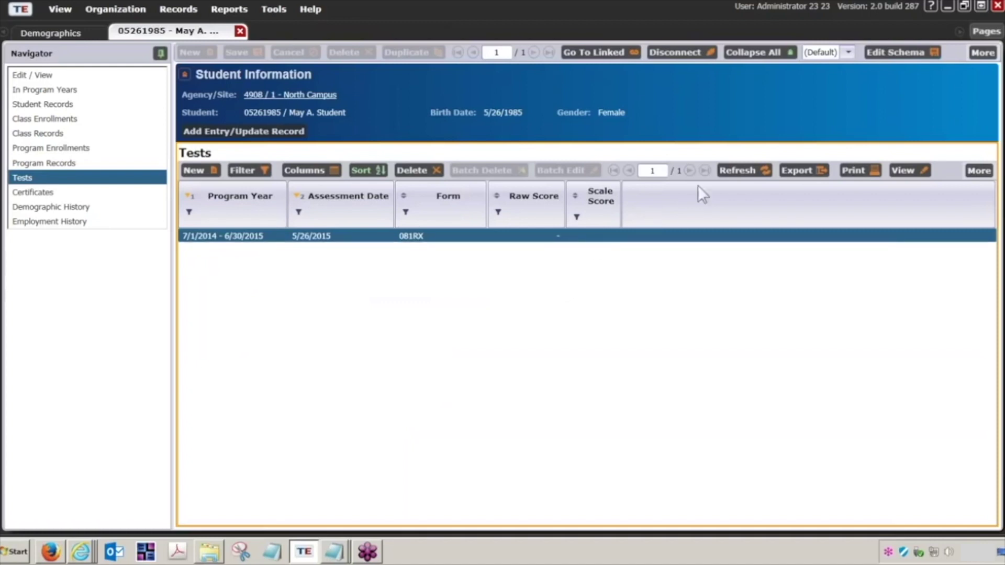
click(733, 172)
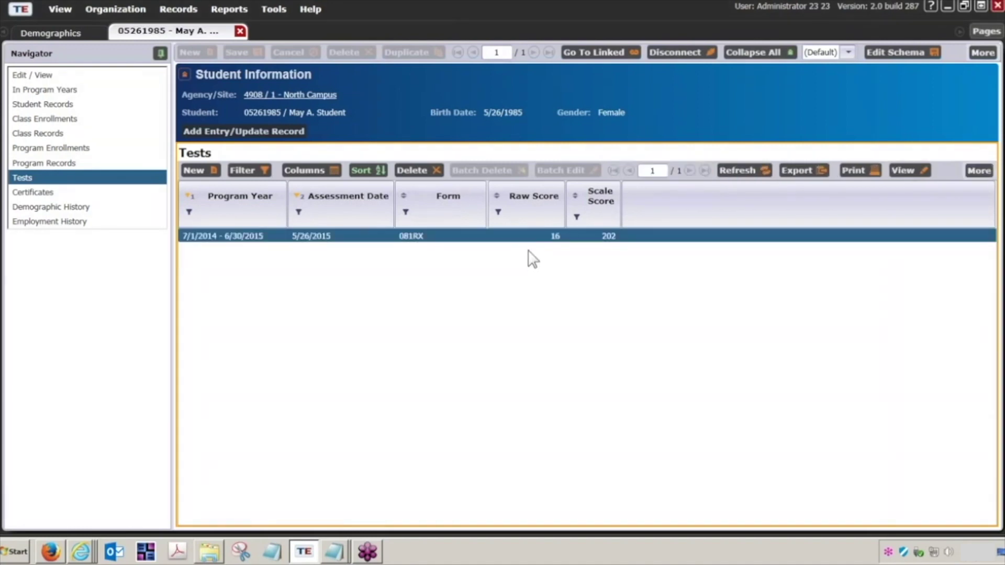